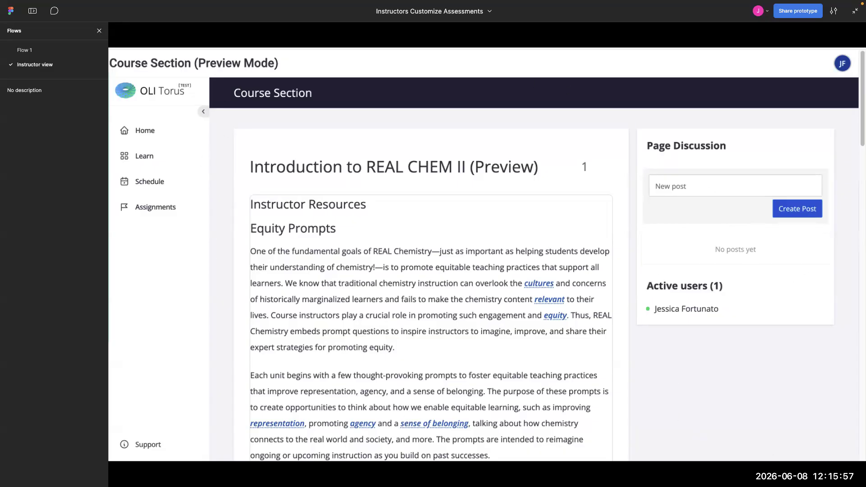
Advance the prototype to the instructor view of the Introduction to REAL CHEM II page and look it over.
left_click(756, 384)
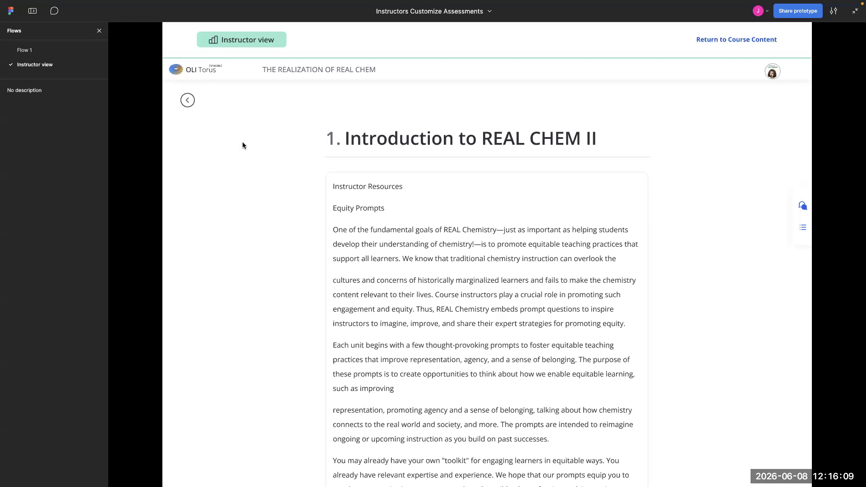
scroll(287, 191, "down", 1)
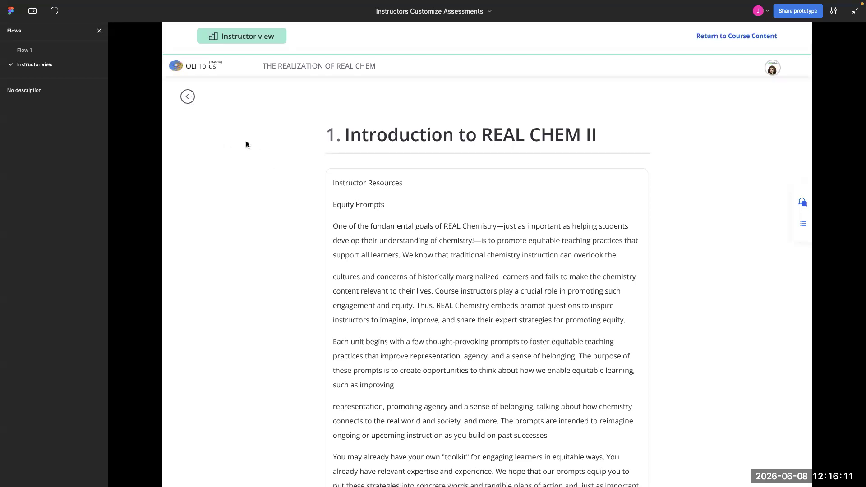
scroll(687, 163, "up", 1)
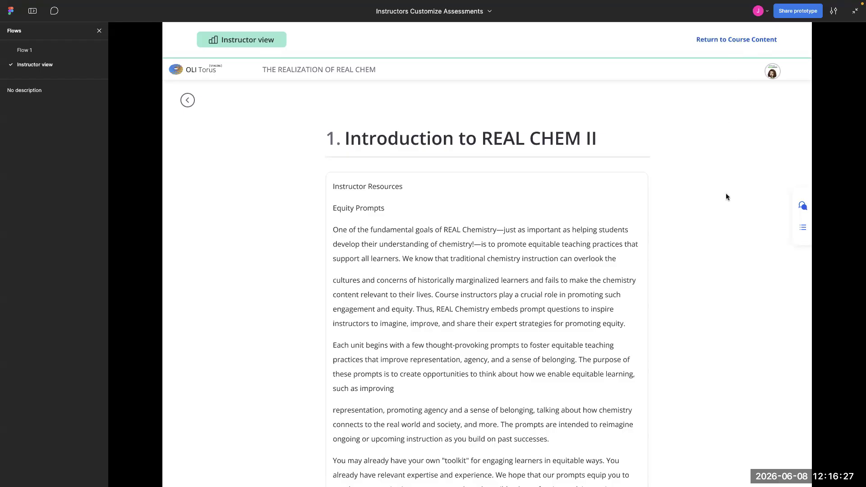
Advance the prototype to the Average Reaction Rate course preview and examine its first Learn by Doing question.
left_click(691, 205)
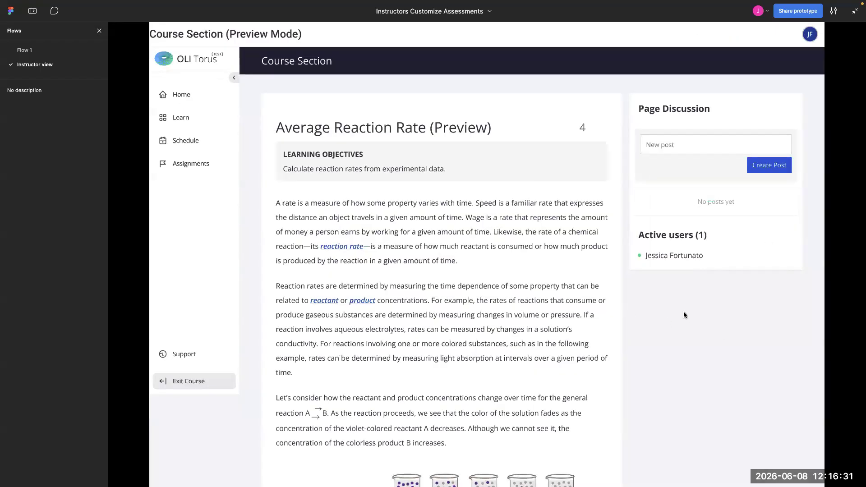
scroll(713, 325, "down", 15)
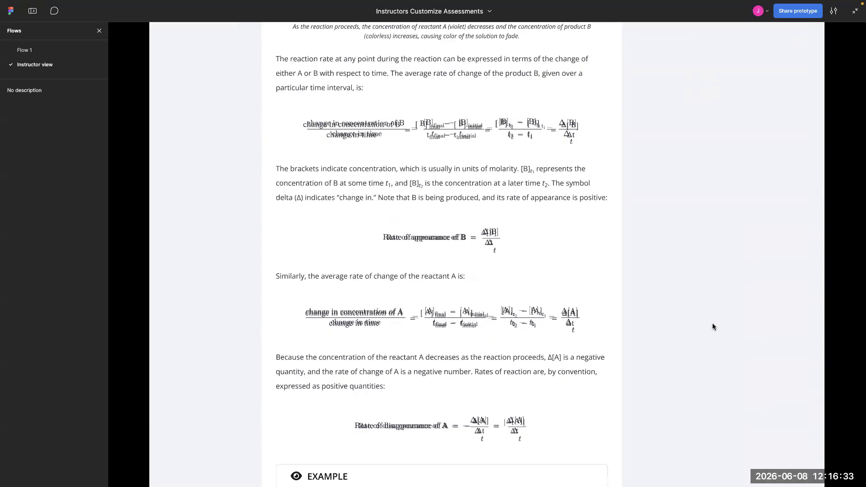
scroll(716, 315, "down", 15)
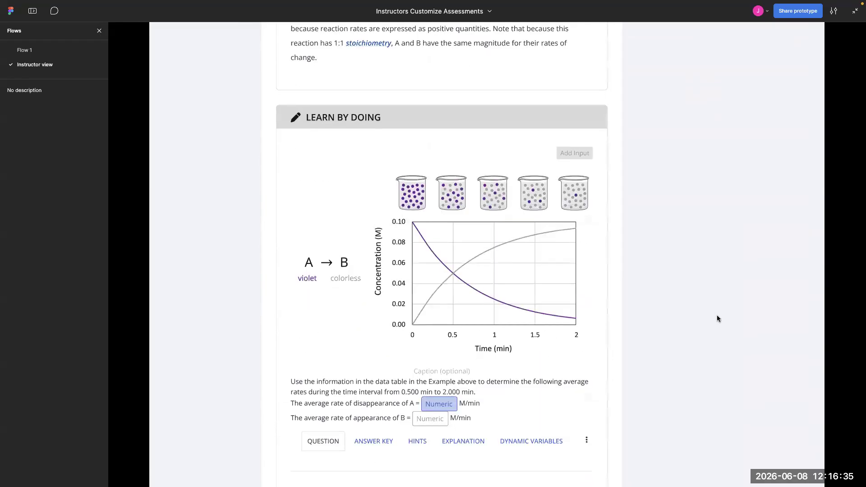
scroll(717, 317, "down", 2)
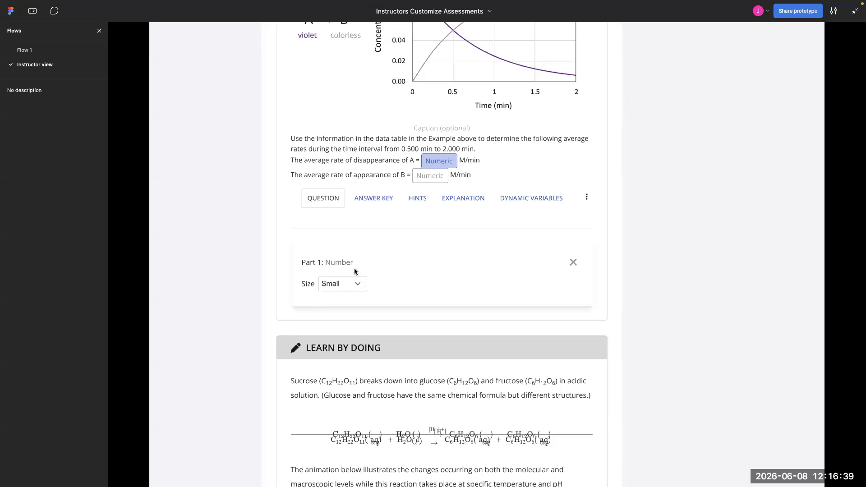
scroll(610, 289, "up", 2)
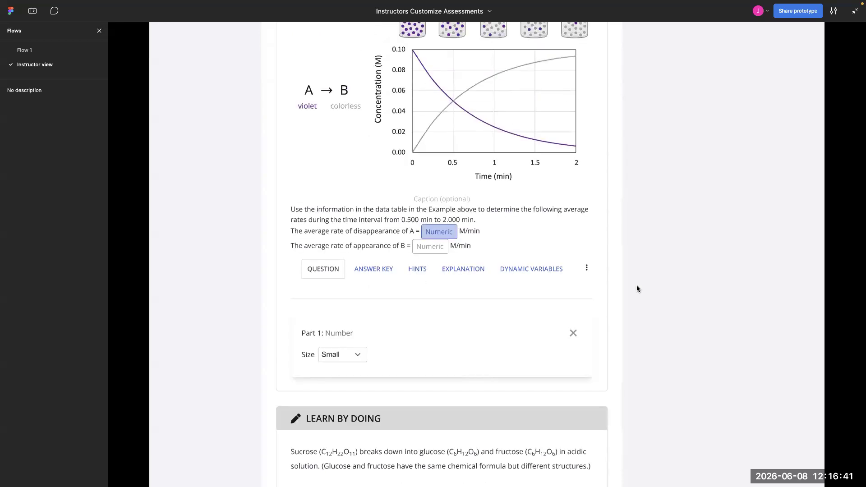
Advance to the instructor view of Average Reaction Rate and examine the first Learn by Doing question with its Remove option.
left_click(692, 281)
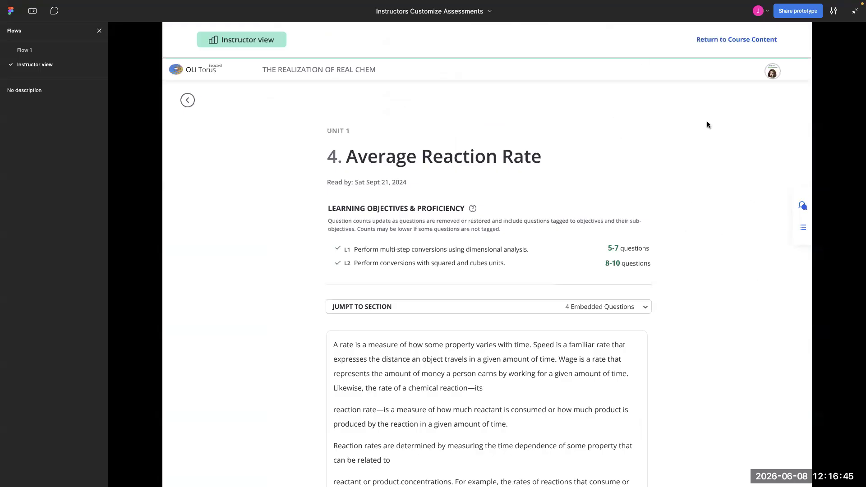
scroll(728, 270, "down", 15)
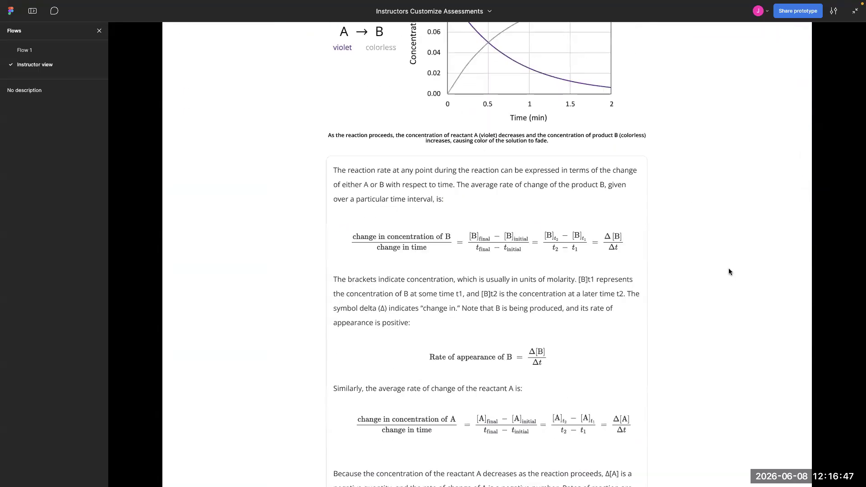
scroll(724, 271, "down", 12)
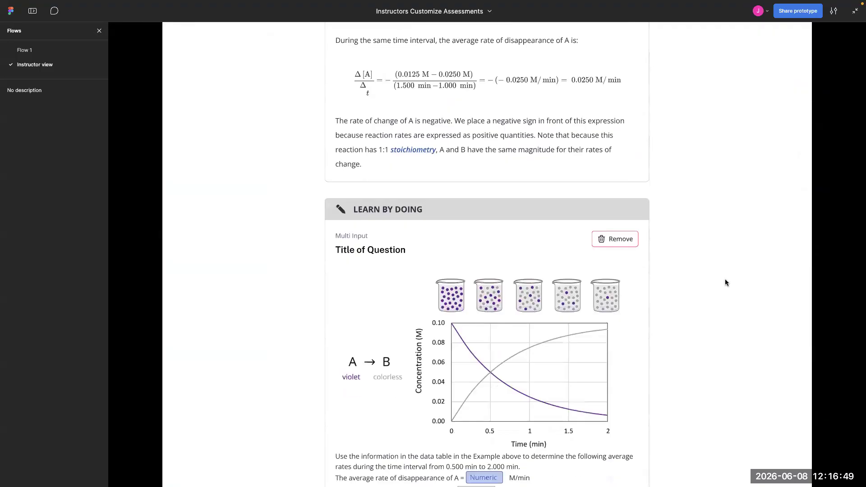
scroll(726, 284, "down", 2)
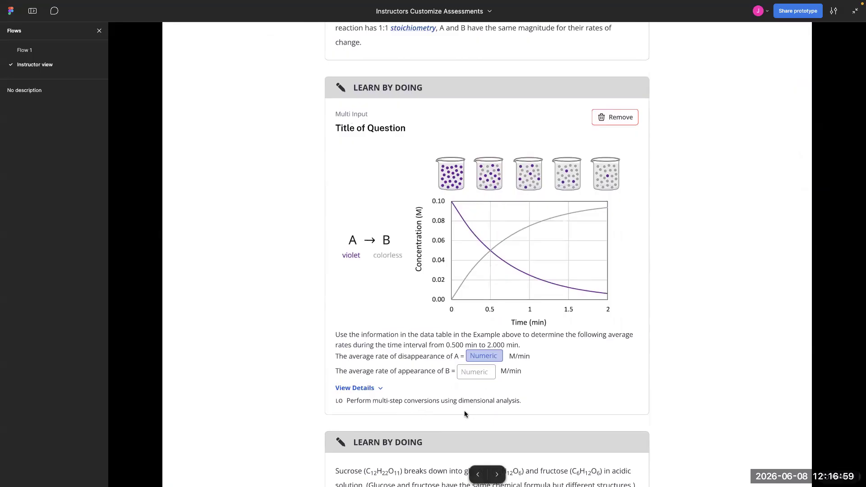
scroll(666, 379, "down", 2)
scroll(664, 373, "down", 10)
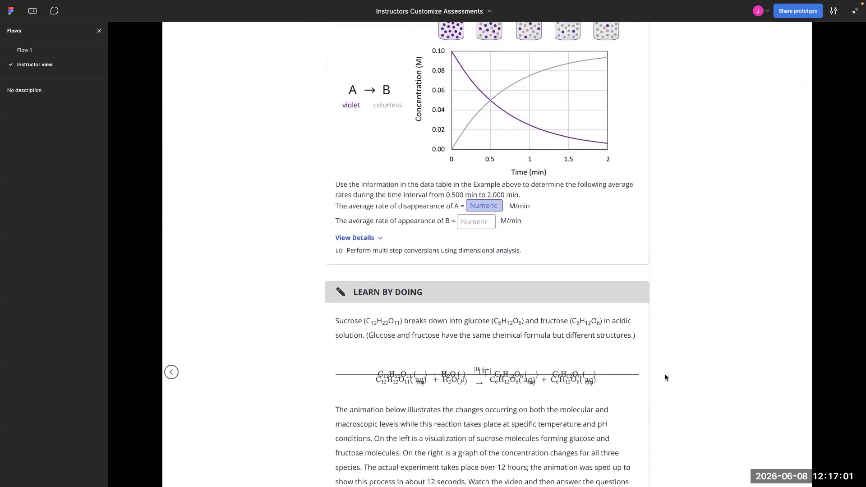
Examine the sucrose dropdown question's expanded details, including its answer key, feedback and targeted feedback.
scroll(623, 361, "down", 5)
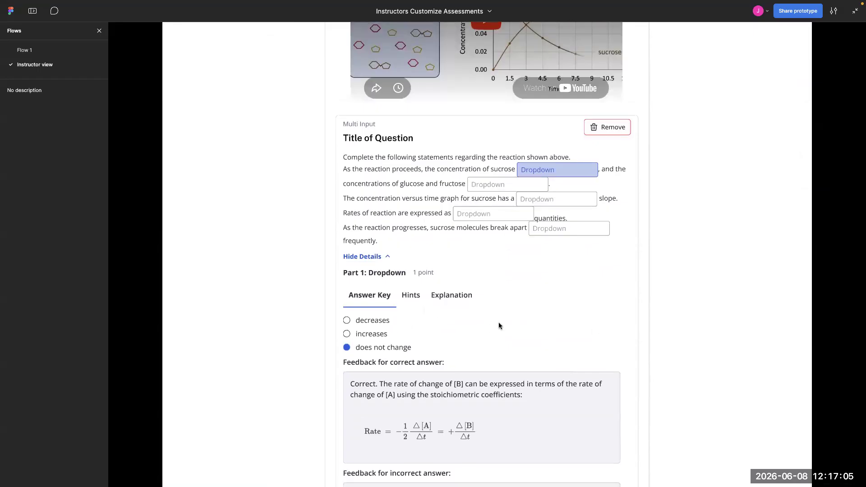
scroll(500, 324, "down", 3)
scroll(607, 384, "down", 1)
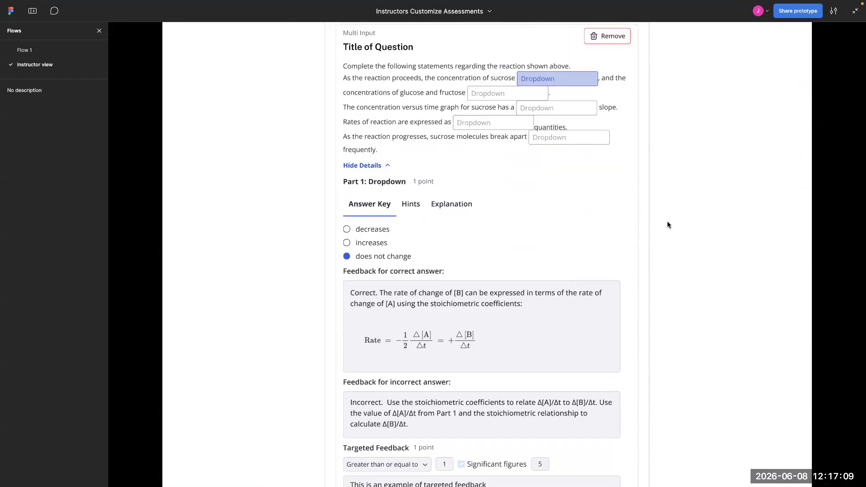
scroll(555, 282, "down", 1)
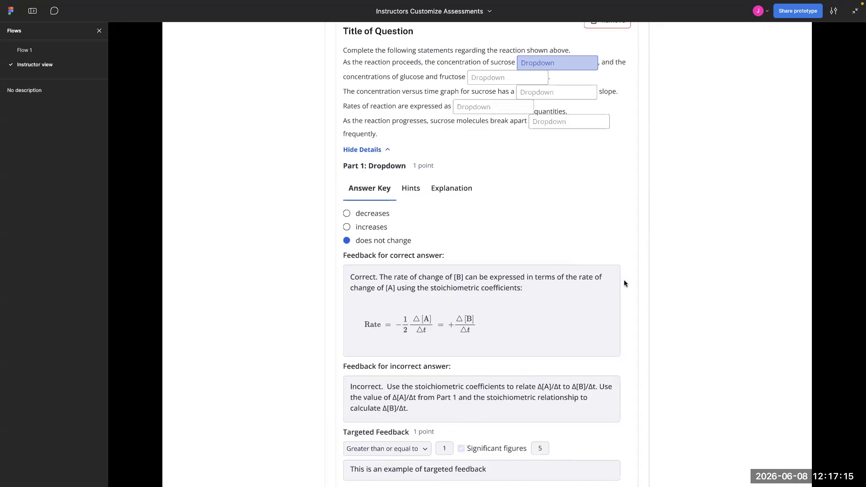
scroll(599, 246, "up", 1)
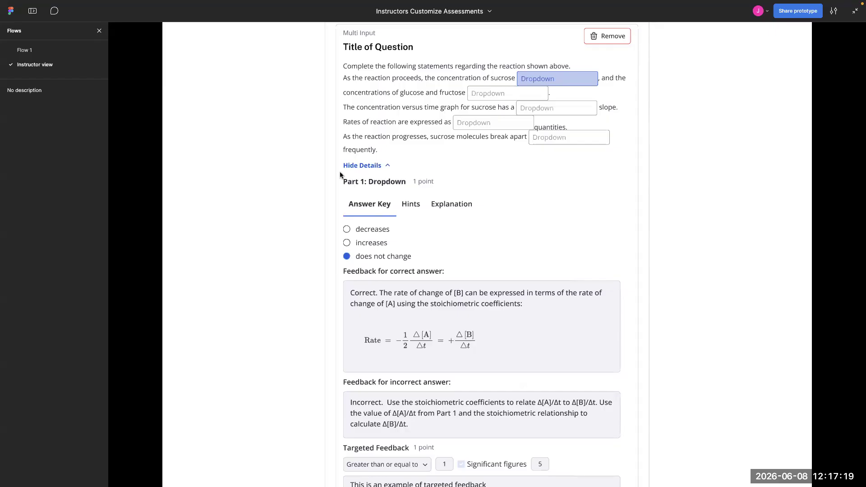
Move on to the Electrochemistry Unit Checkpoint, view the Learn overview of course units, and return to the checkpoint.
scroll(271, 187, "up", 10)
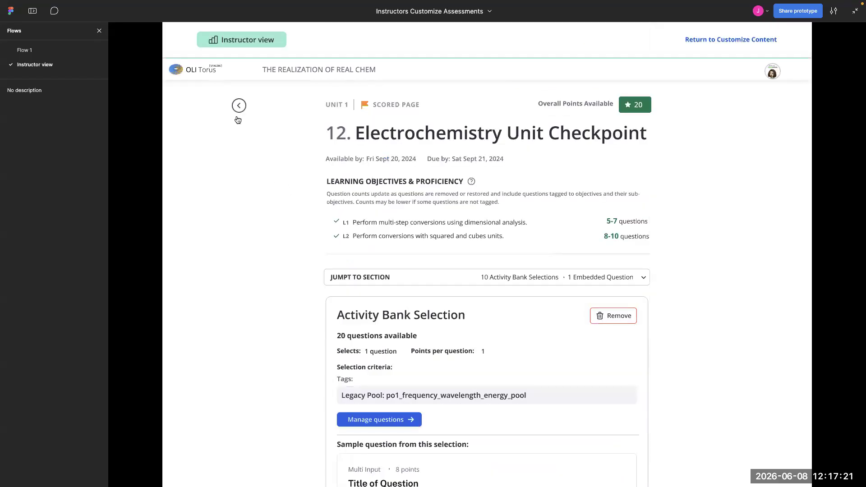
left_click(307, 98)
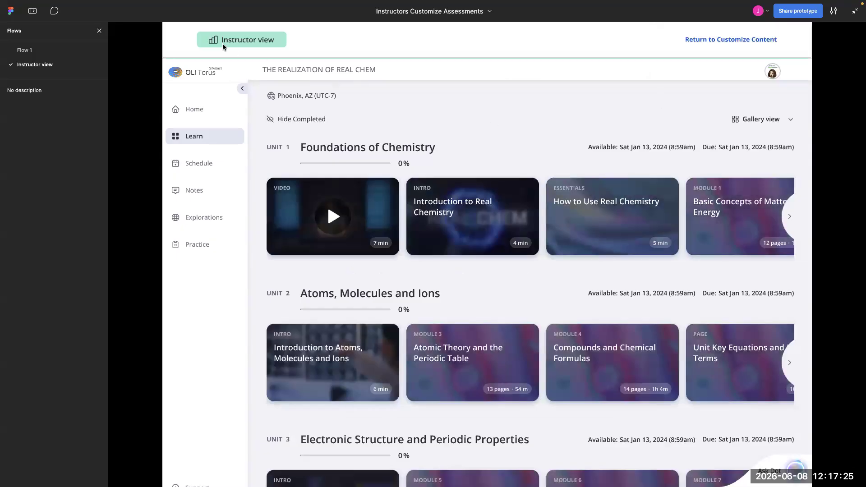
left_click(278, 138)
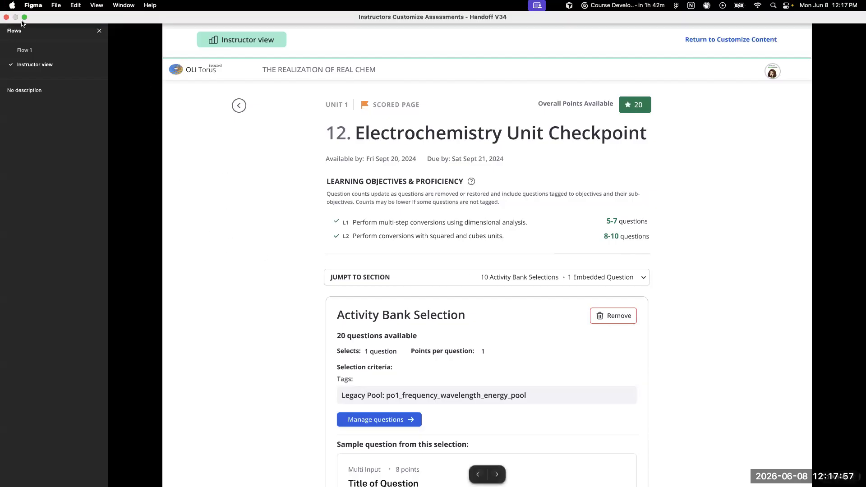
Take the Figma prototype out of full screen and switch to the Torus UX Prototype browser window in full screen.
left_click(24, 17)
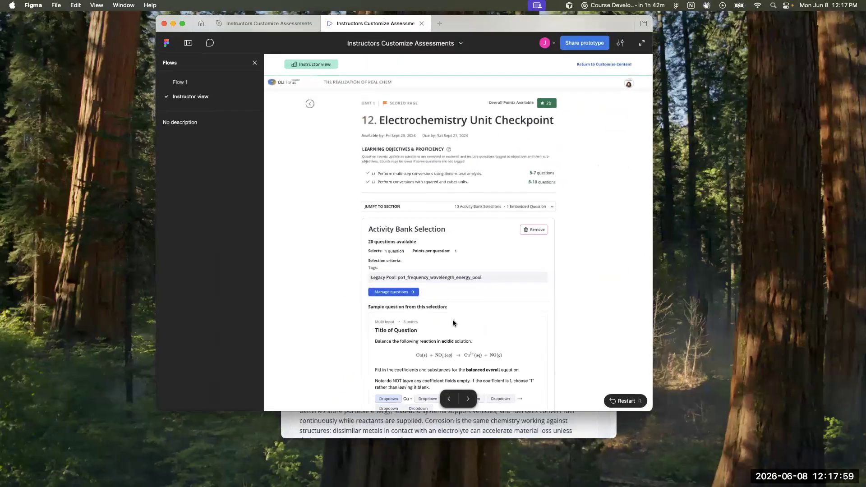
left_click(521, 434)
left_click(311, 55)
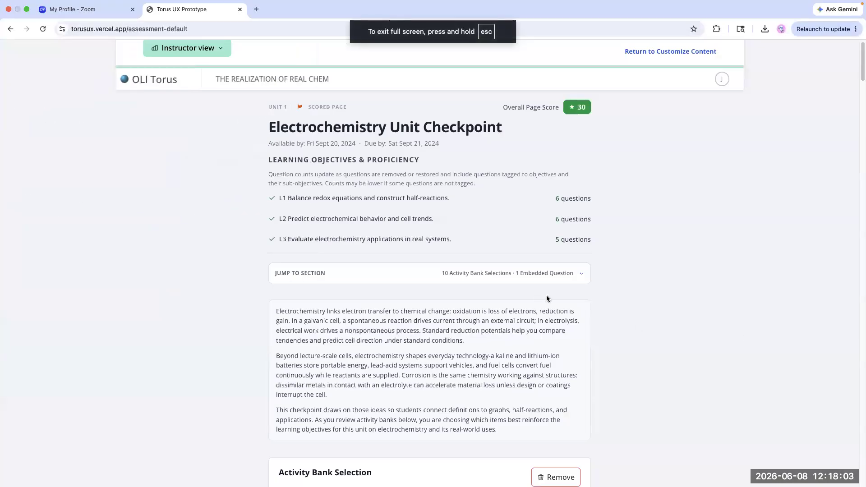
Jump to Selection 8 through the section list, collapse the list, and review the half_reactions_devices bank's criteria and sample question.
left_click(499, 274)
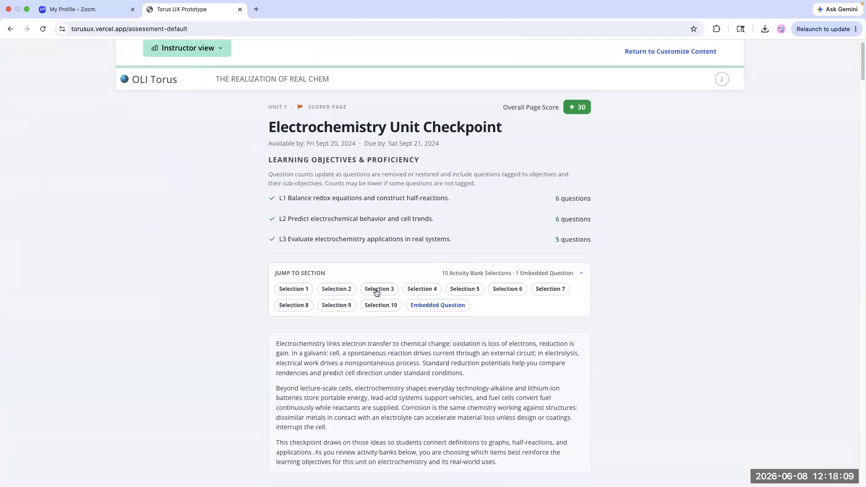
left_click(303, 307)
scroll(590, 227, "up", 3)
left_click(557, 55)
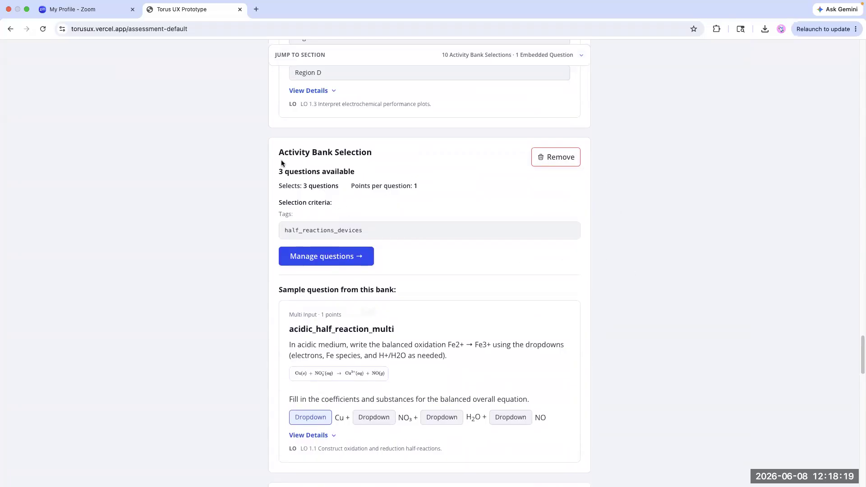
scroll(259, 187, "down", 1)
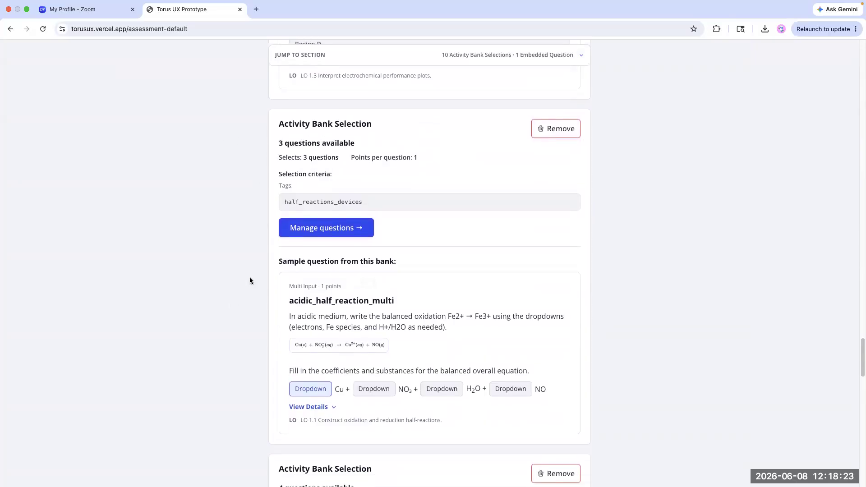
scroll(483, 205, "down", 2)
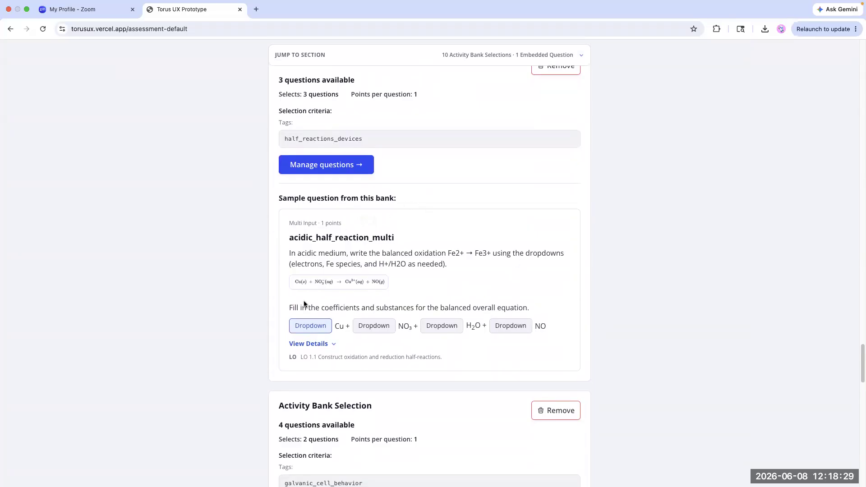
scroll(287, 263, "up", 1)
scroll(548, 112, "up", 1)
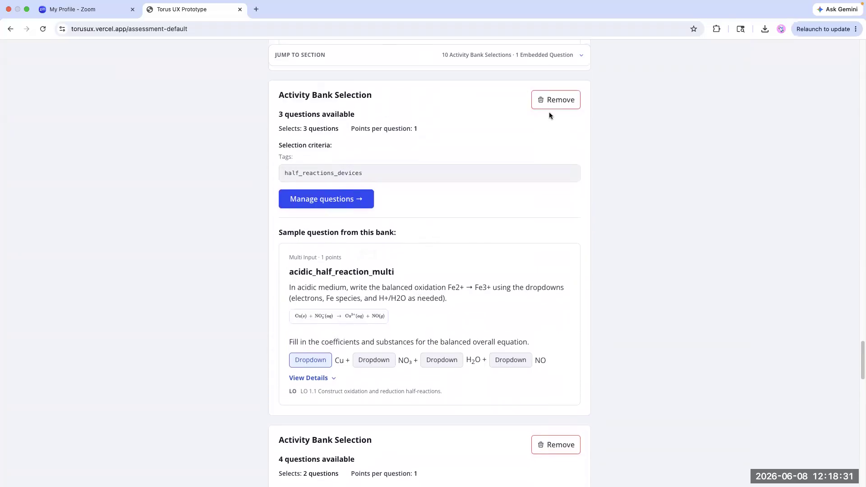
Remove the half_reactions_devices activity bank selection from the checkpoint and restore it.
left_click(554, 100)
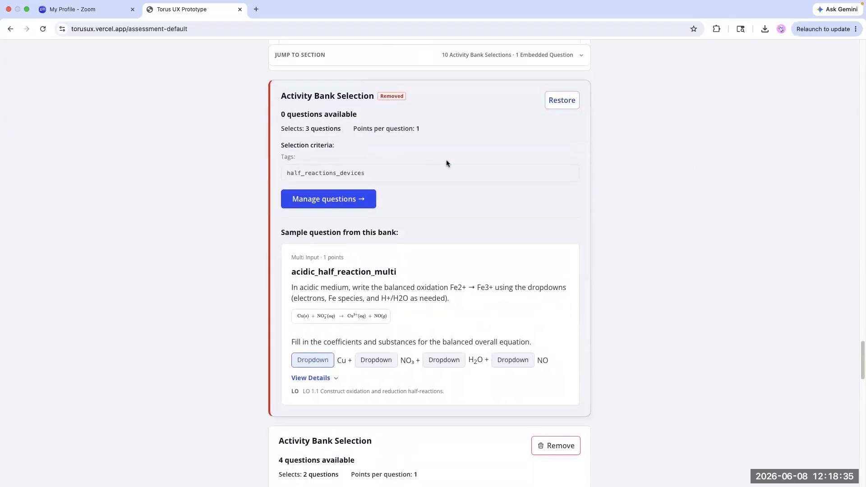
scroll(541, 212, "up", 2)
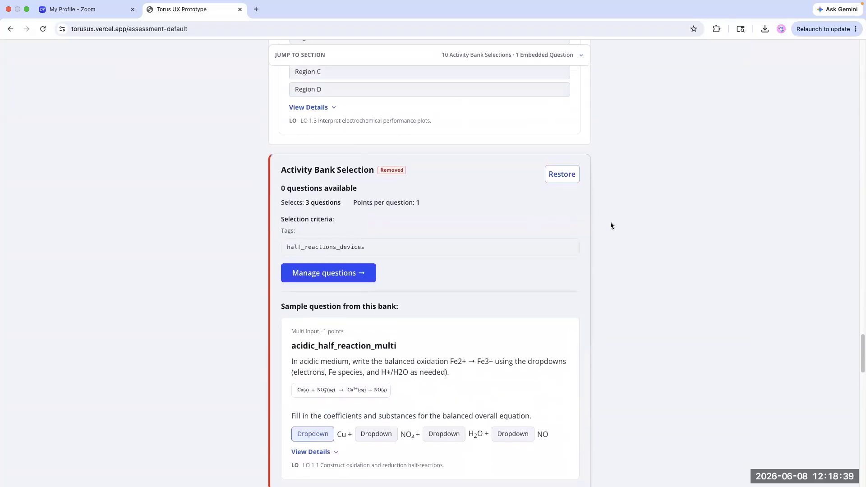
left_click(561, 175)
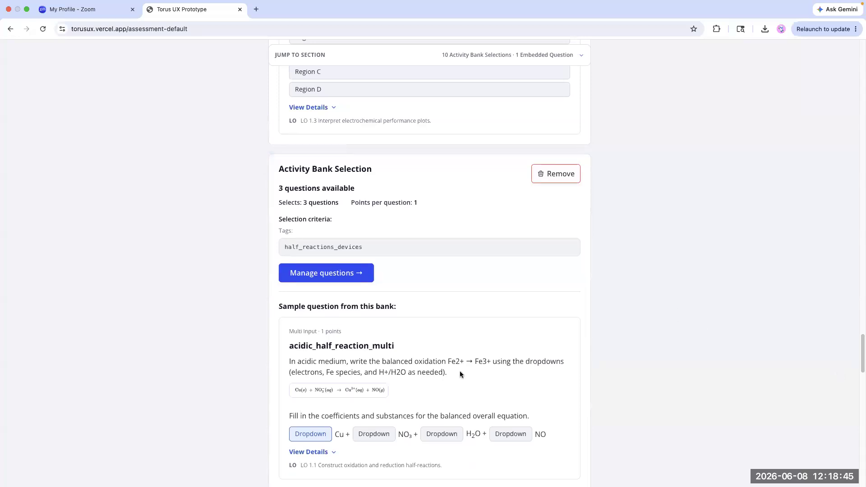
Remove the half_reactions_devices activity bank selection from the Electrochemistry Unit Checkpoint.
left_click(540, 185)
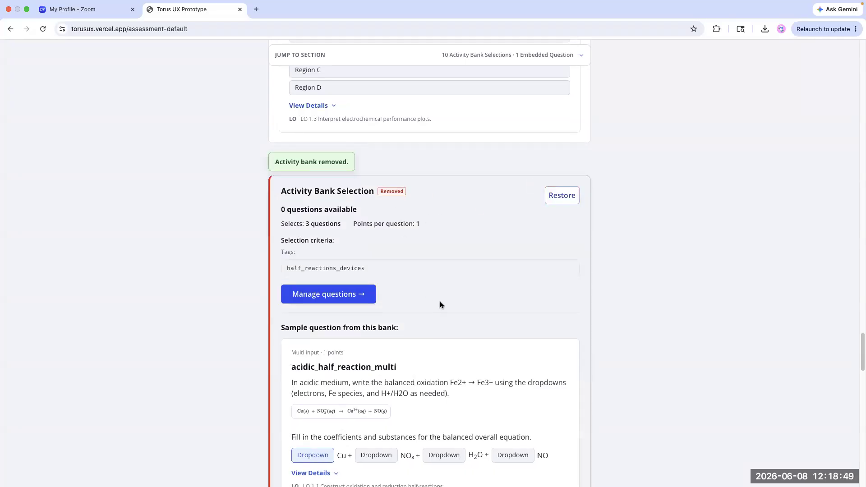
scroll(440, 301, "down", 3)
scroll(279, 215, "up", 2)
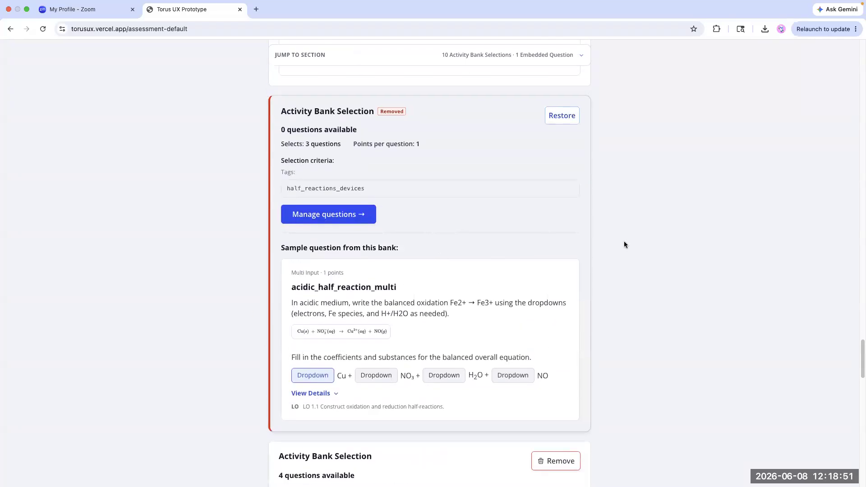
Expand the acidic_half_reaction_multi sample question's details, review the answer key, and collapse the details.
left_click(316, 392)
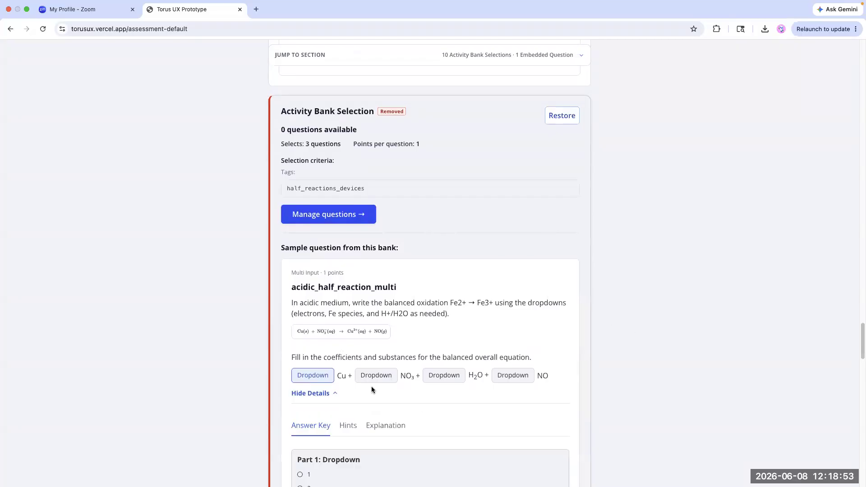
scroll(341, 255, "down", 4)
scroll(334, 255, "up", 2)
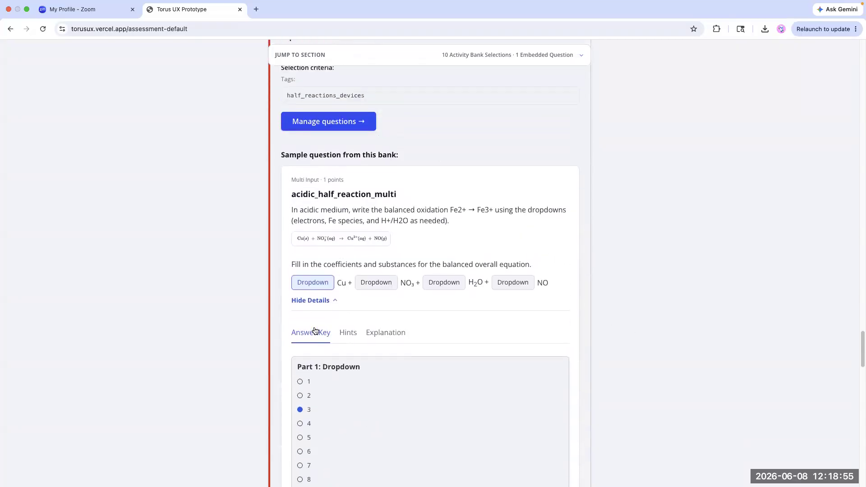
left_click(318, 298)
scroll(563, 229, "up", 3)
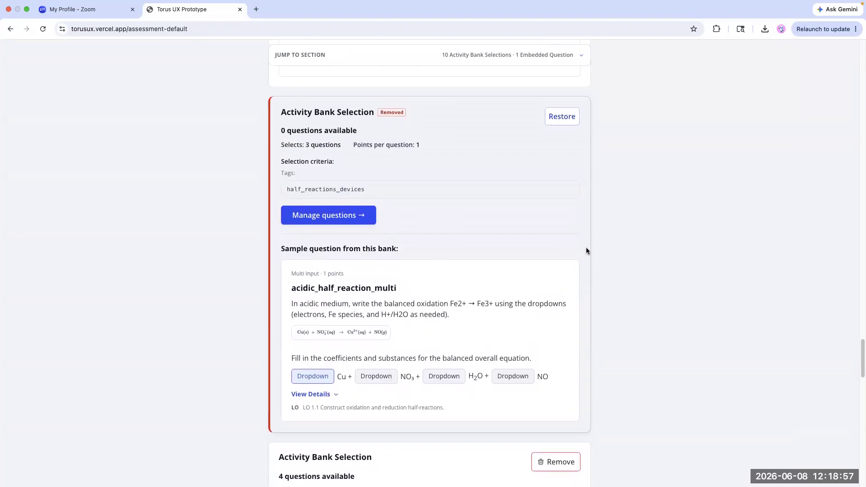
Open question management for the discharge_curve_interpretation bank and preview the different battery_discharge_curve_mcq versions, ending on battery_discharge_curve_mcq_v4.
scroll(586, 257, "up", 10)
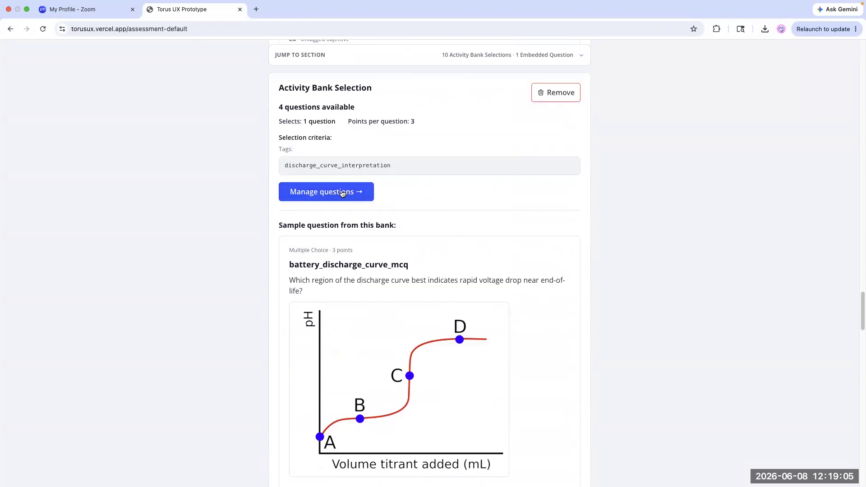
left_click(316, 201)
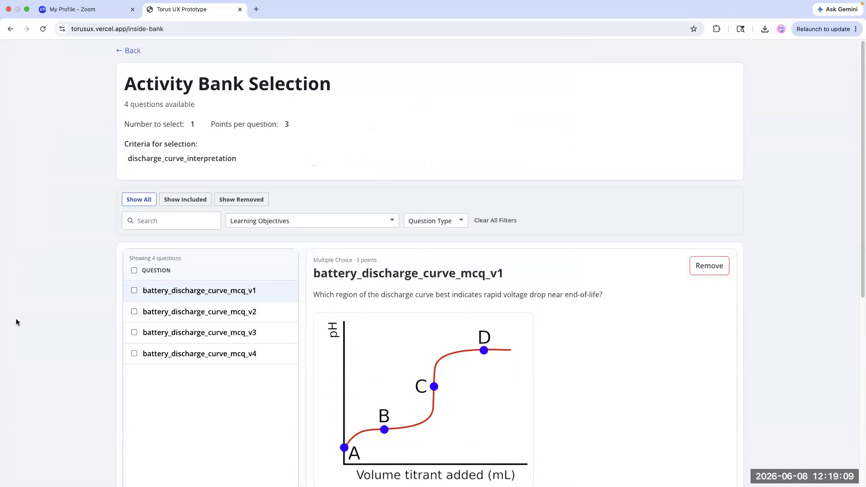
left_click(237, 311)
left_click(251, 342)
scroll(265, 347, "down", 4)
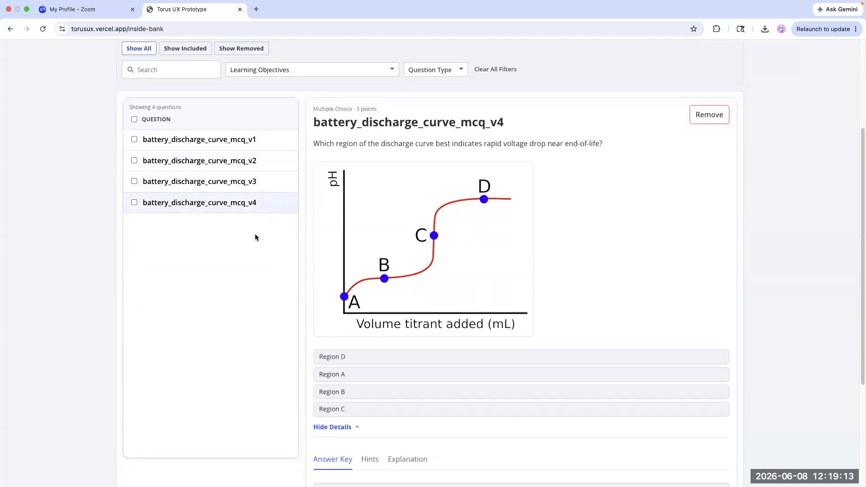
left_click(237, 172)
key("Up")
key("Up")
key("Down")
key("Down")
key("Down")
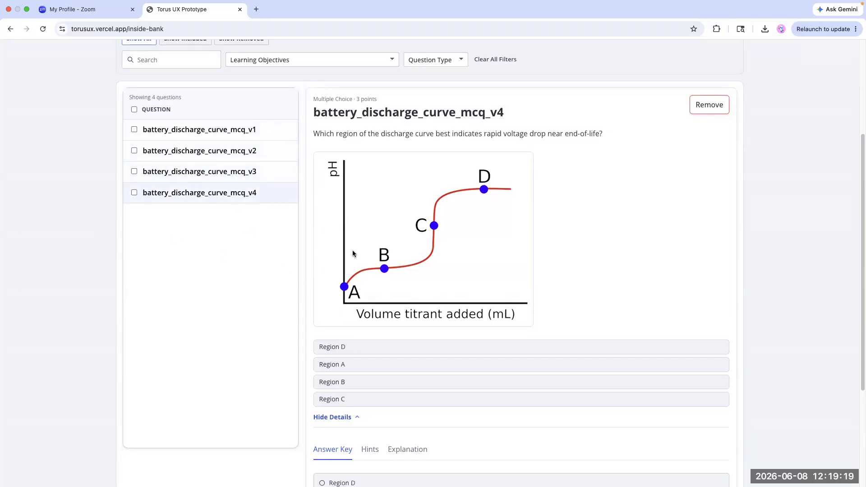
Remove the battery_discharge_curve_mcq_v4 question from the bank and restore it.
scroll(261, 223, "down", 4)
scroll(260, 222, "up", 5)
left_click(692, 135)
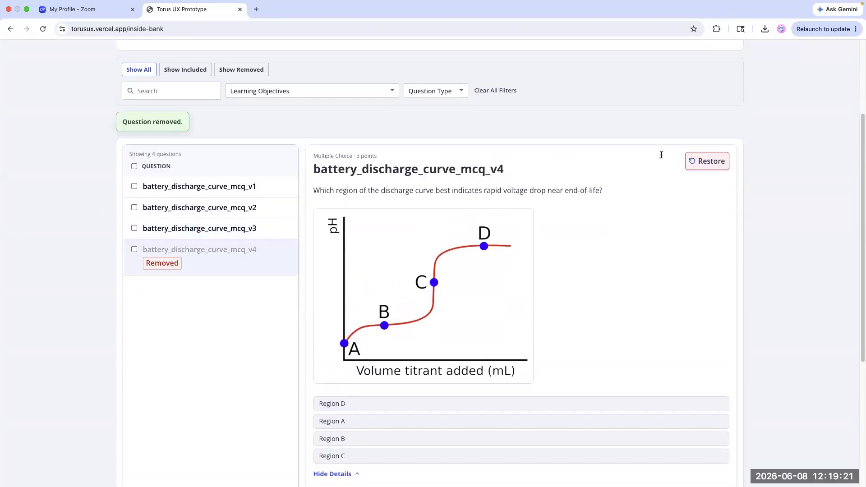
left_click(717, 163)
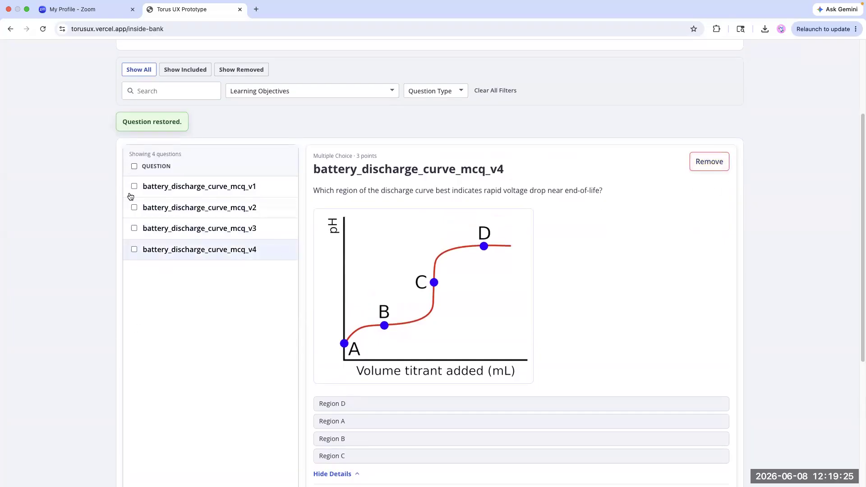
Remove battery_discharge_curve_mcq_v1 and battery_discharge_curve_mcq_v2 together as a bulk selection, and restore both the same way.
left_click(135, 161)
left_click(134, 209)
left_click(172, 129)
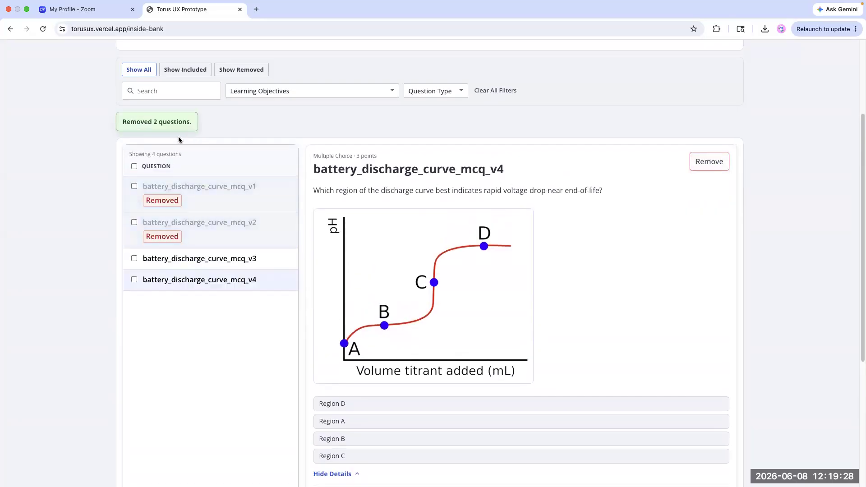
left_click(134, 186)
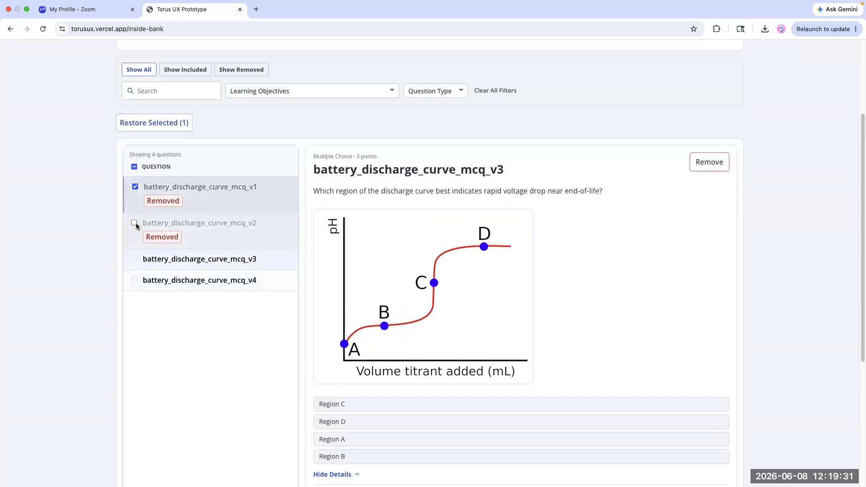
left_click(135, 223)
left_click(165, 126)
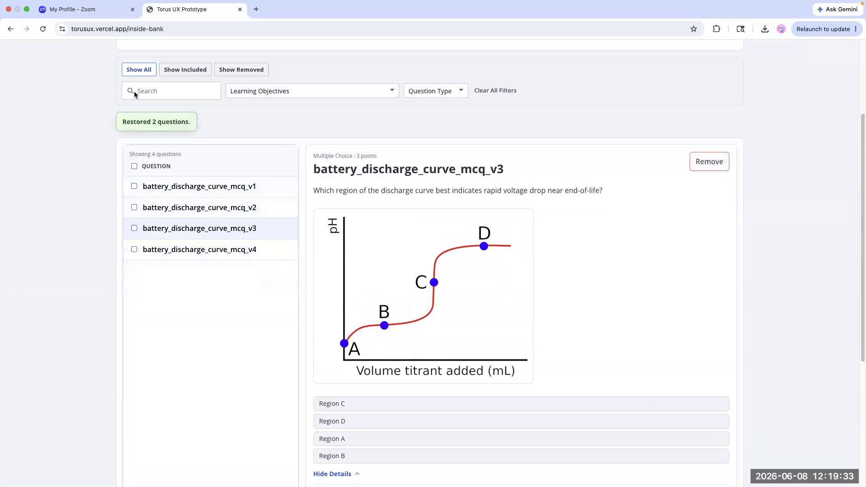
Select battery_discharge_curve_mcq_v2 in the question list and remove the previewed battery_discharge_curve_mcq_v3 from the bank.
left_click(134, 207)
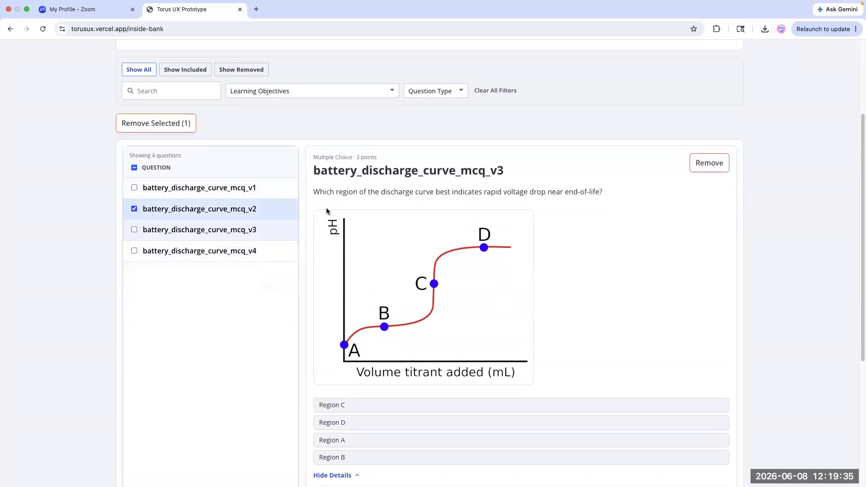
left_click(710, 166)
Filter the question list by removed and by included questions, and return to showing all questions.
left_click(175, 74)
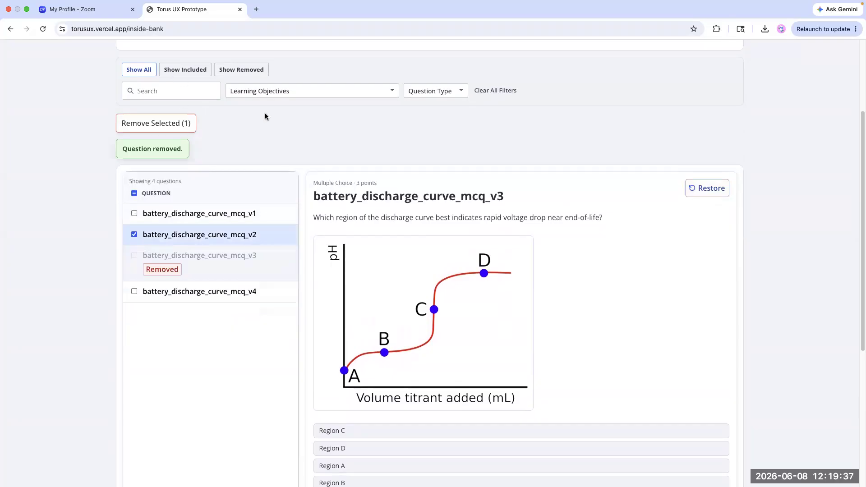
left_click(247, 72)
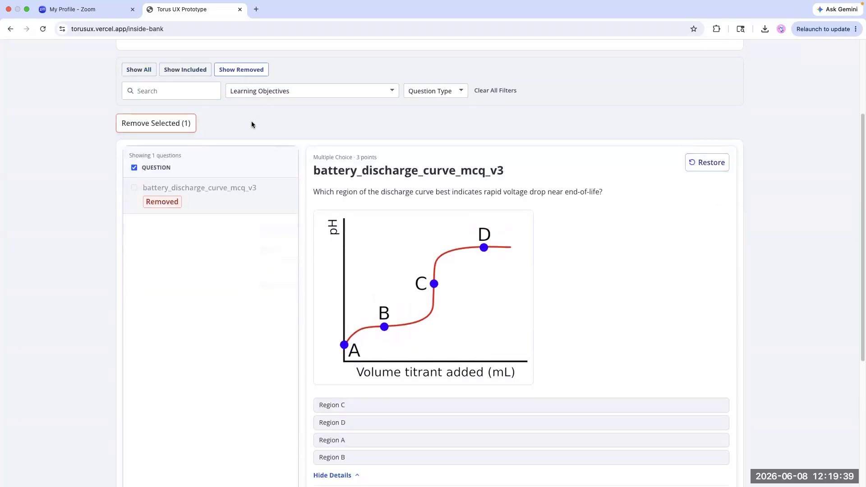
left_click(188, 72)
left_click(138, 69)
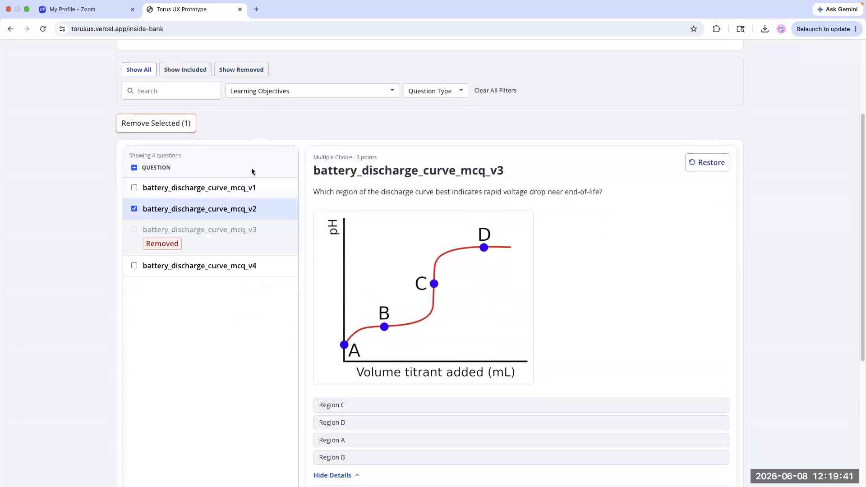
Clear the selection, select every question, try to remove them all from the bank, and choose to keep the question.
scroll(225, 176, "up", 2)
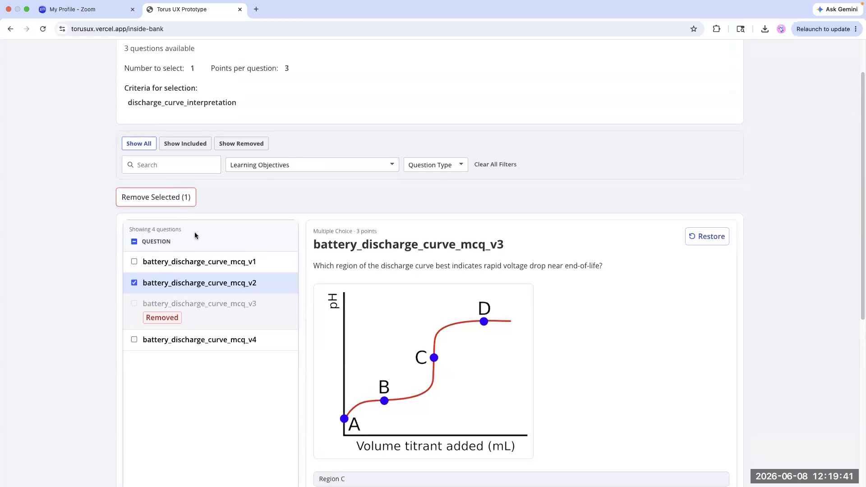
left_click(134, 241)
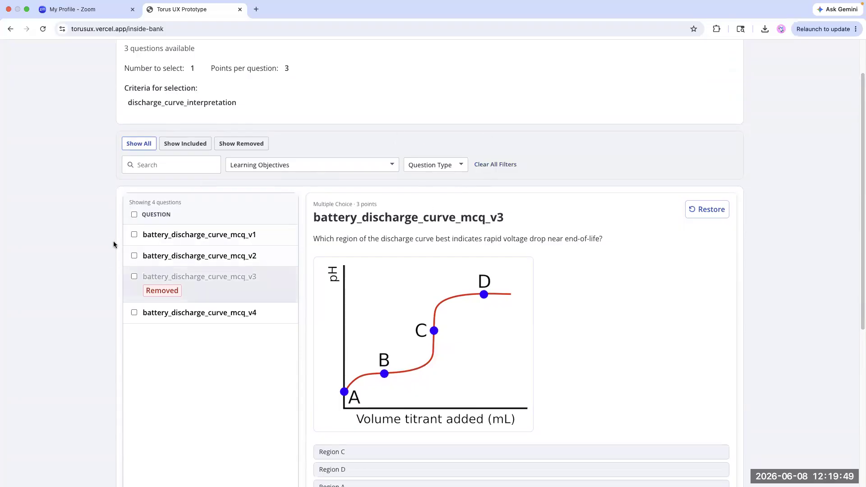
left_click(134, 214)
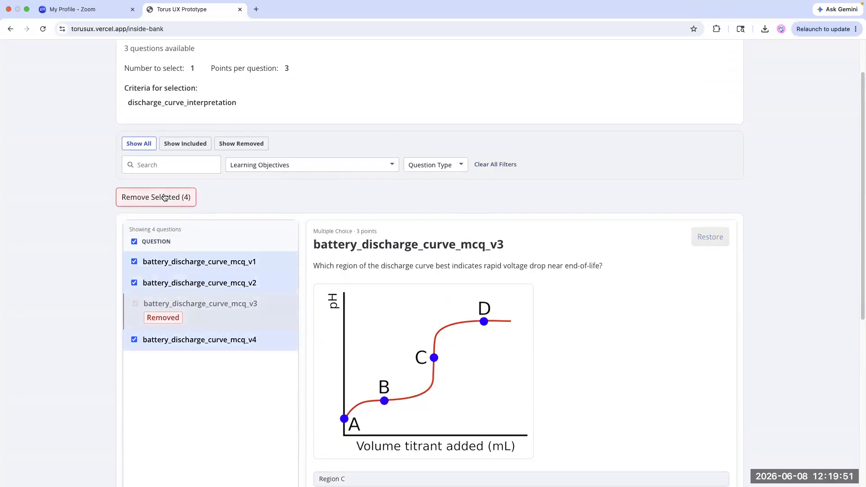
left_click(164, 197)
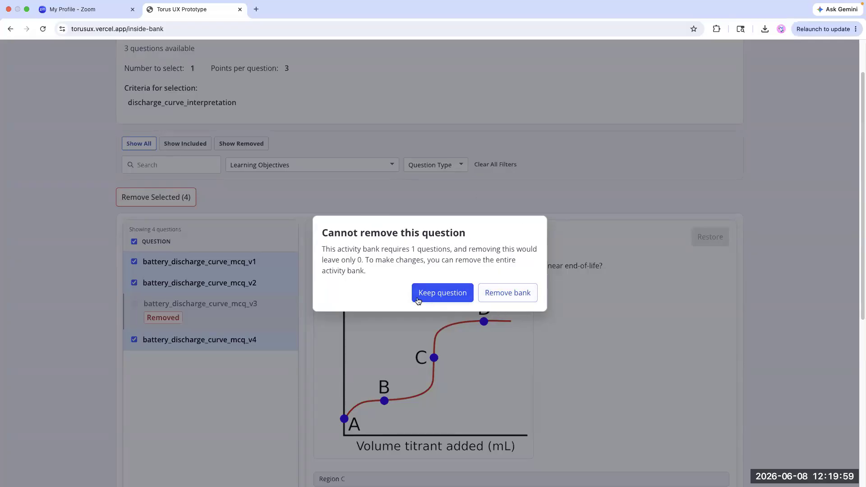
left_click(432, 299)
Go back to the Electrochemistry Unit Checkpoint, return to Customize Content, and open the Nuclear Chemistry Unit Checkpoint for editing.
scroll(266, 259, "up", 2)
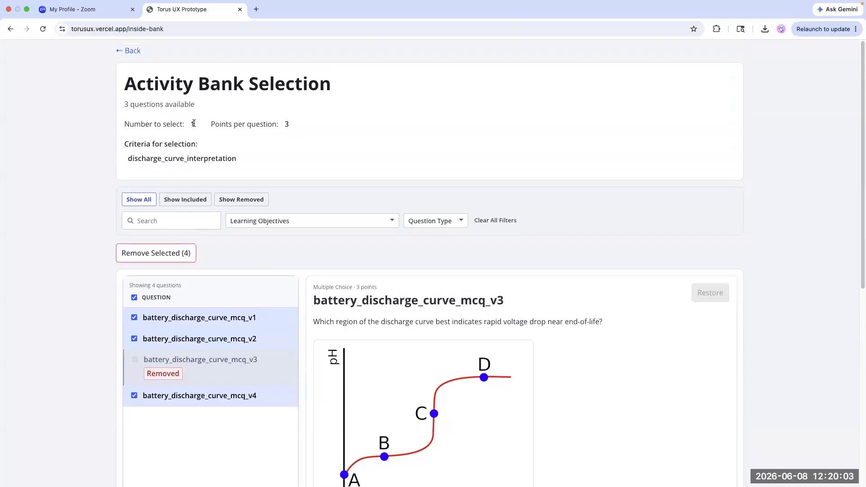
left_click(122, 51)
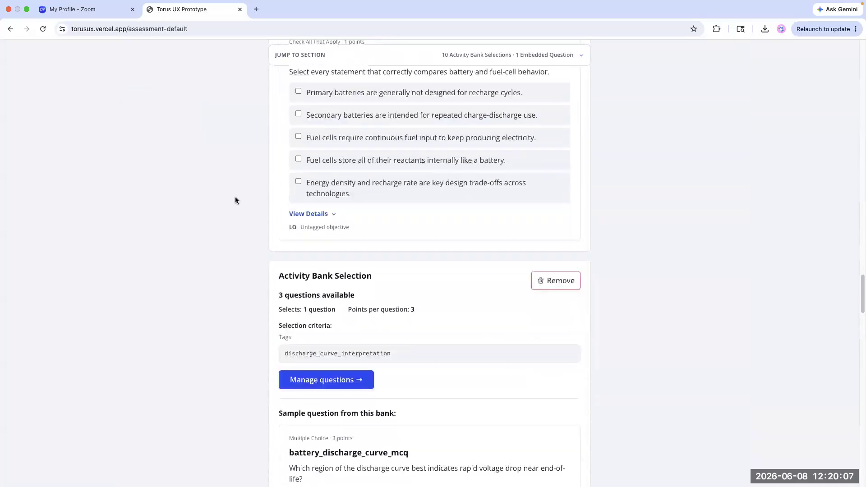
scroll(234, 196, "up", 20)
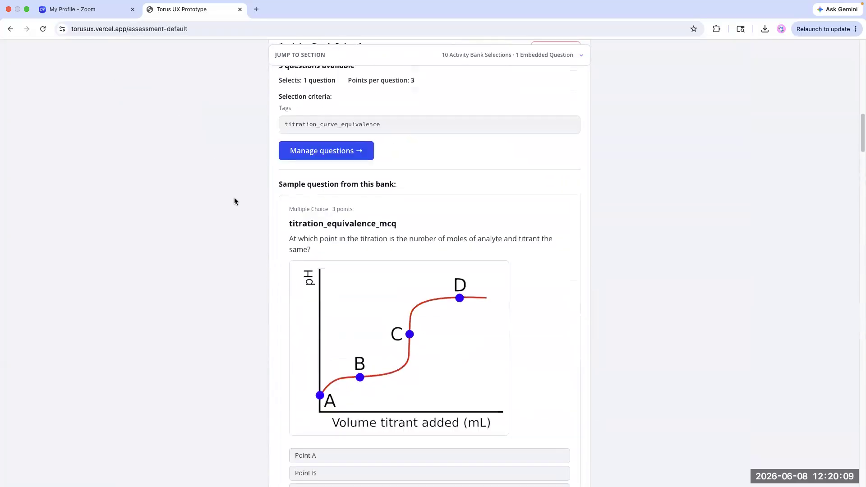
scroll(228, 149, "up", 1)
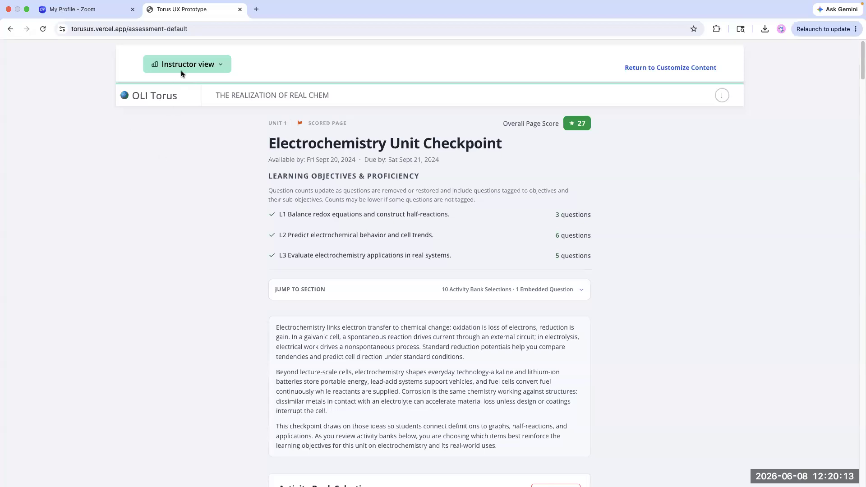
left_click(685, 70)
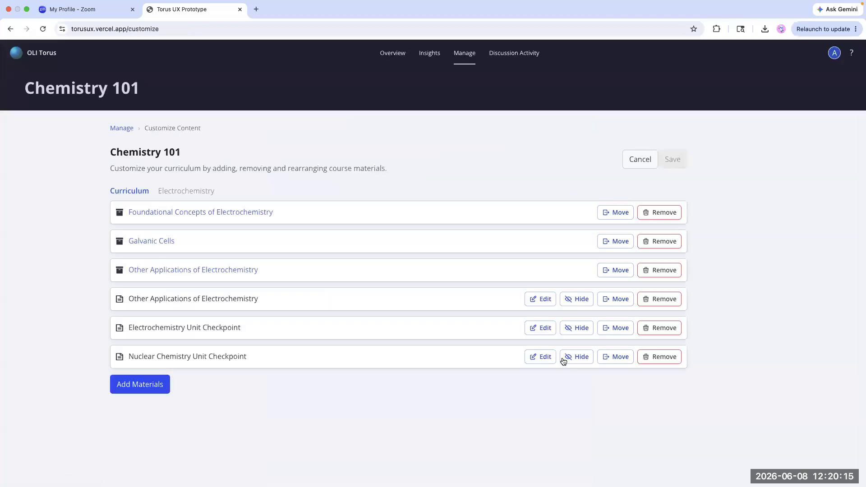
left_click(530, 359)
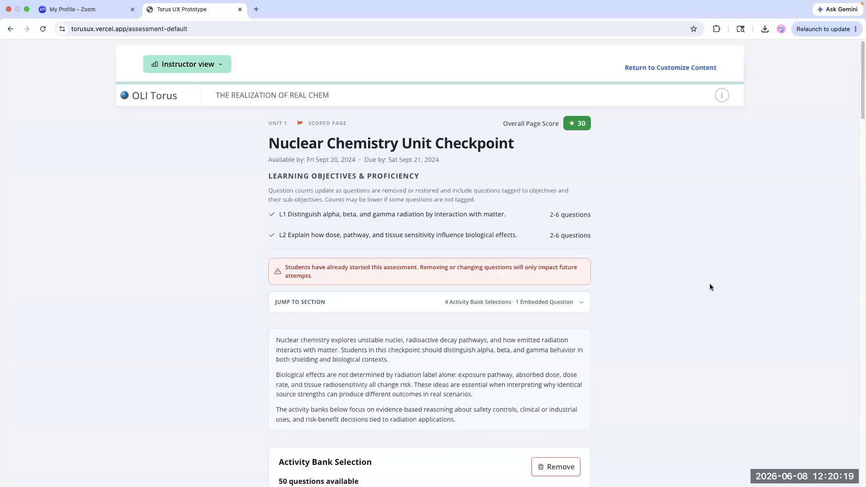
Remove the radiation_types_and_penetration activity bank selection from the Nuclear Chemistry Unit Checkpoint and restore it.
scroll(707, 282, "down", 5)
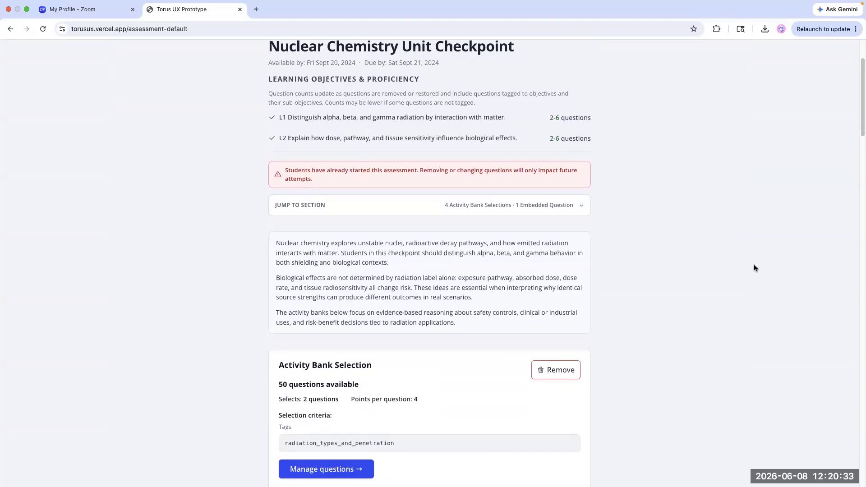
scroll(683, 252, "down", 5)
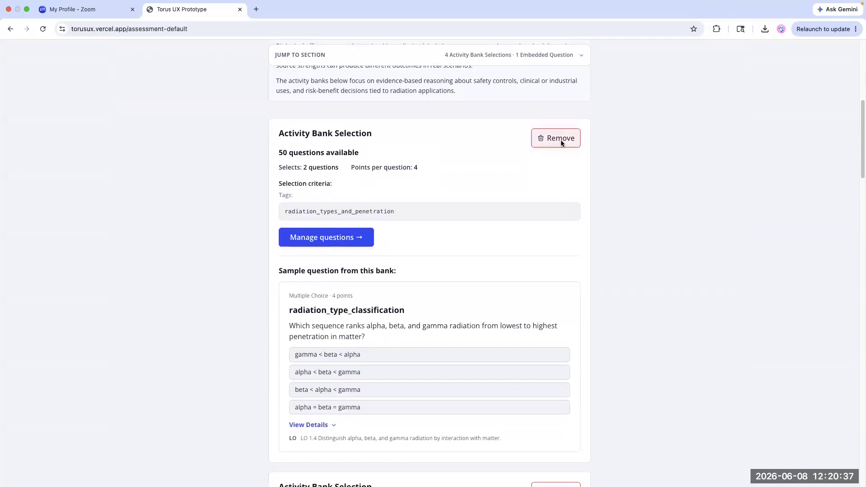
left_click(561, 139)
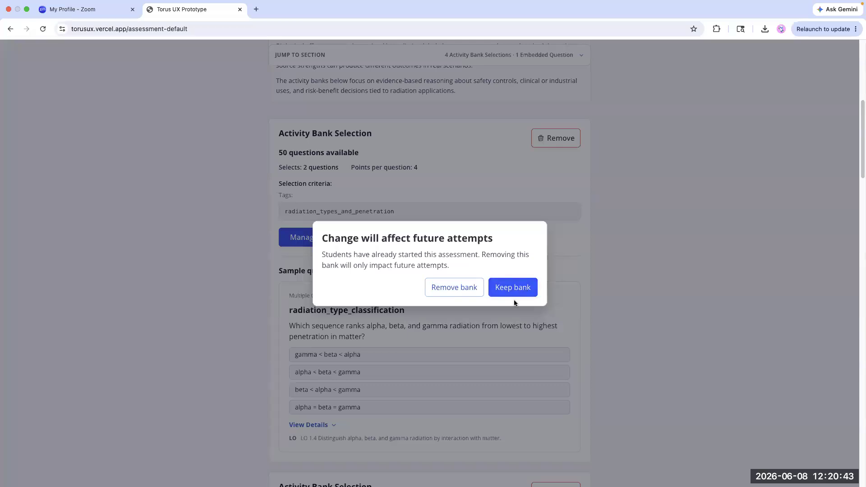
left_click(455, 288)
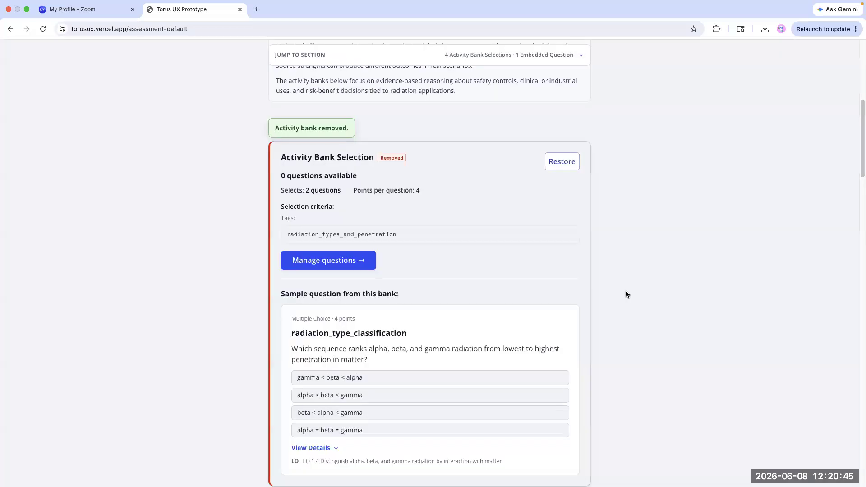
left_click(568, 166)
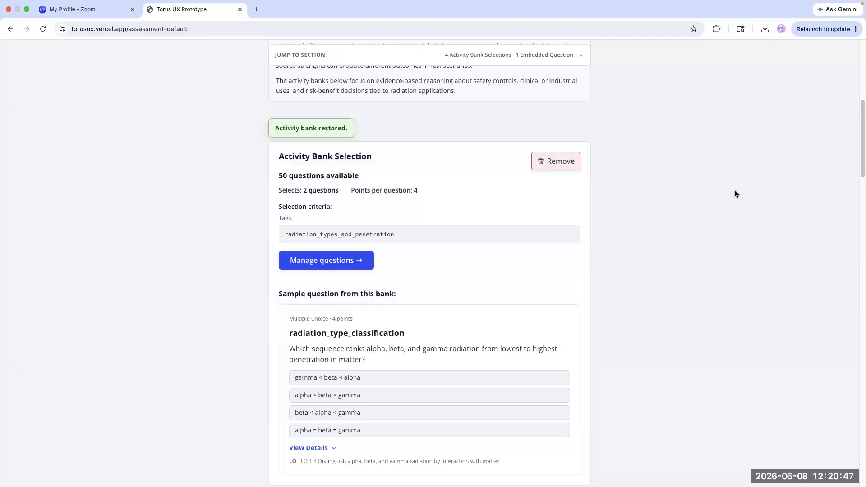
scroll(734, 190, "down", 1)
scroll(676, 180, "up", 3)
scroll(645, 178, "up", 5)
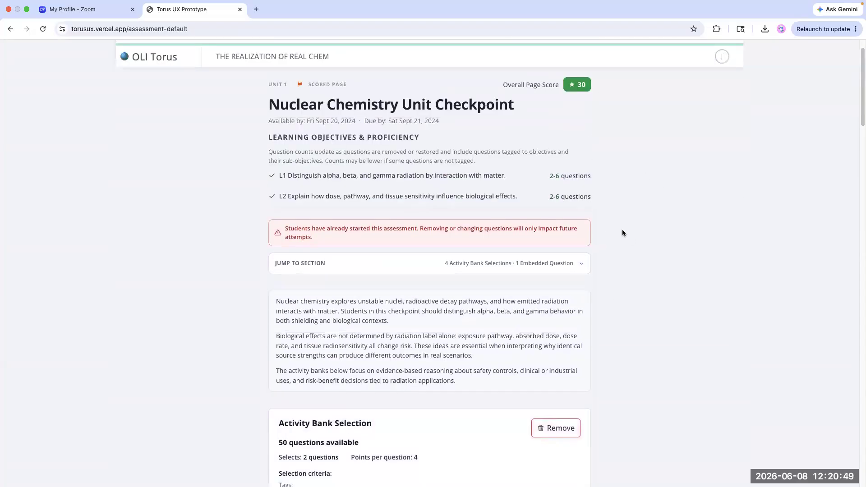